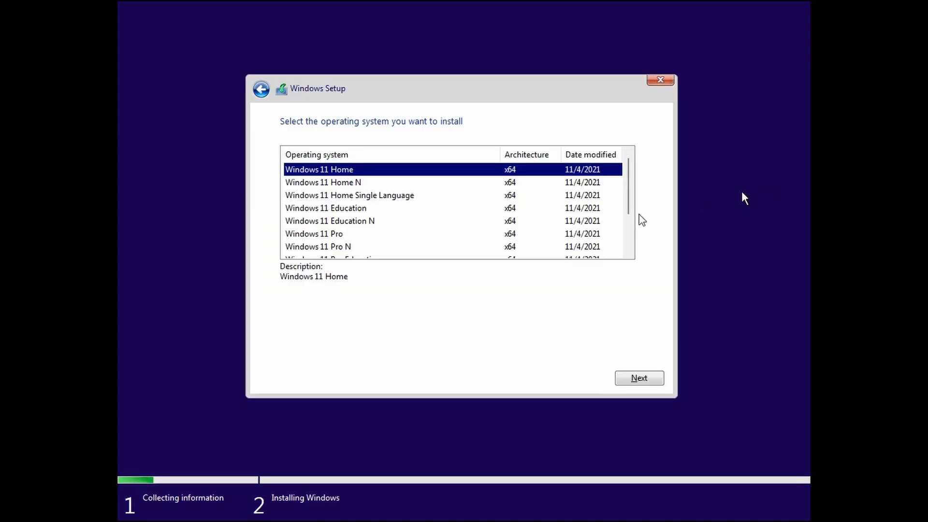
Step: Try to continue setup with the Windows 11 Pro edition
left_click(328, 235)
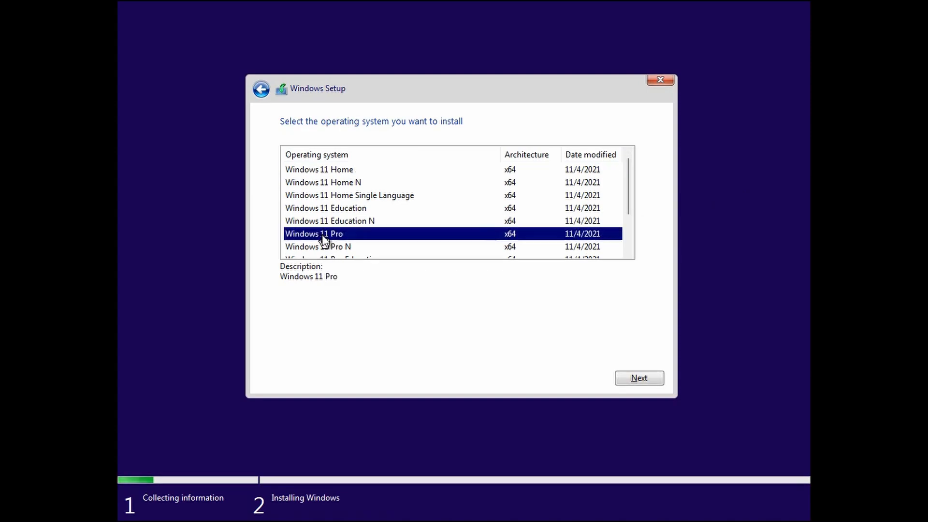
left_click(647, 374)
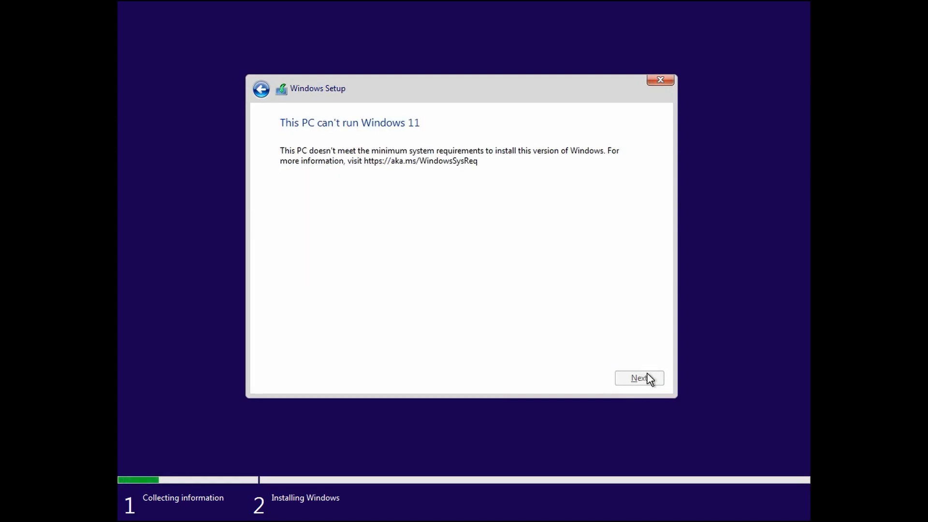
left_click(647, 377)
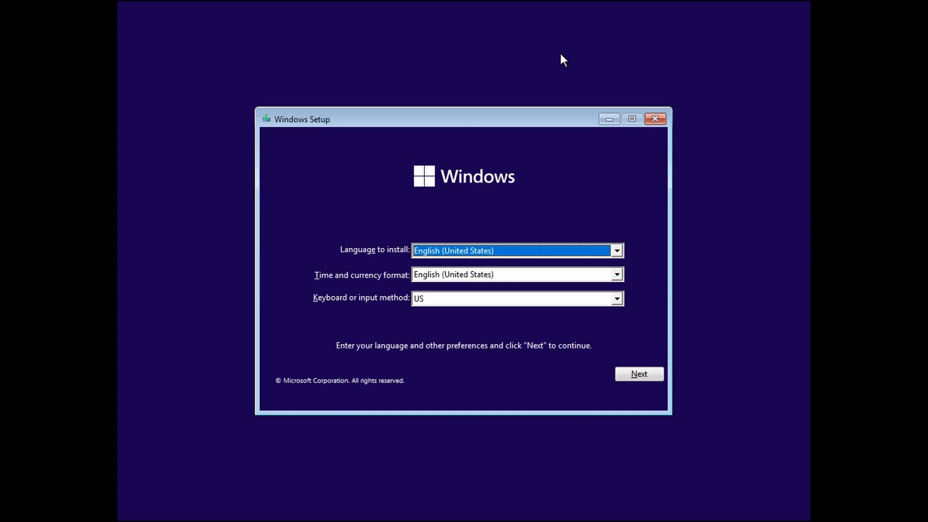
Step: Open a command prompt from the setup language screen and launch Registry Editor with the regedit command
key("shift+F10")
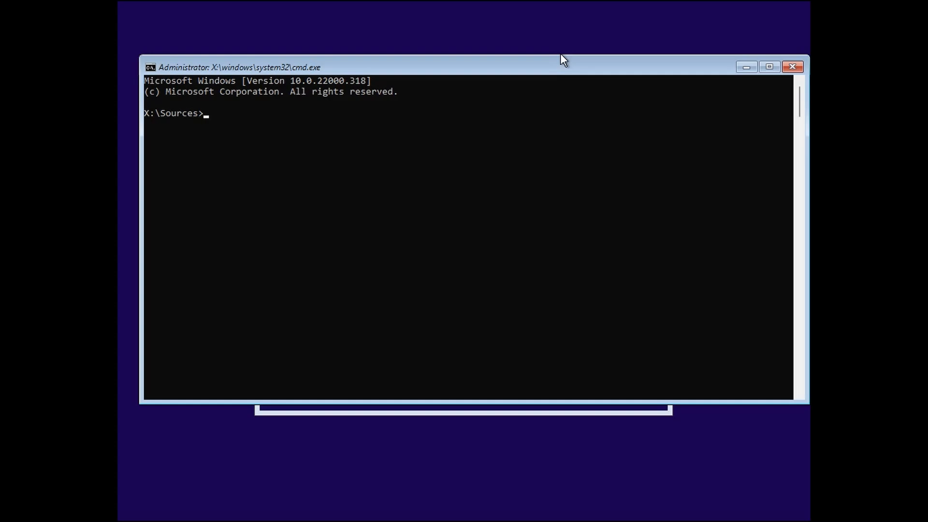
type("regedit")
key("Return")
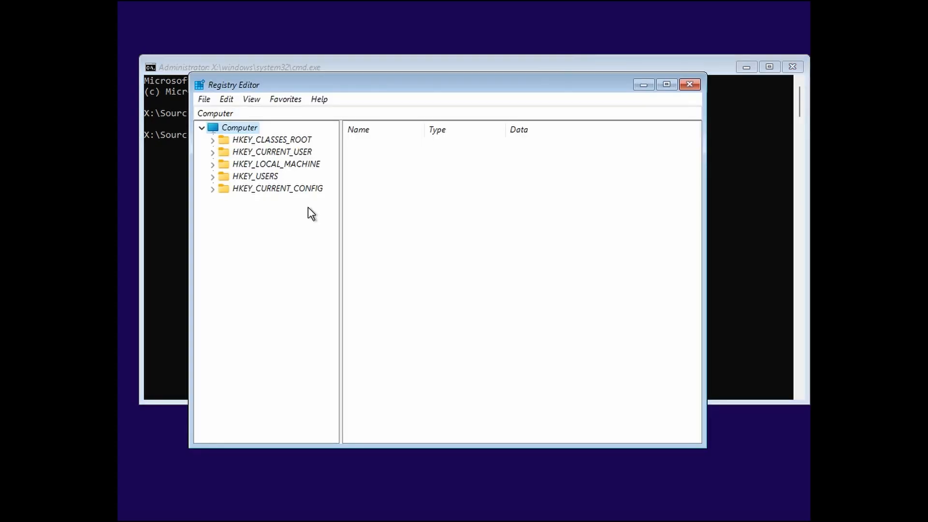
Step: Create a new key named LabConfig under HKEY_LOCAL_MACHINE\SYSTEM\Setup
left_click(213, 165)
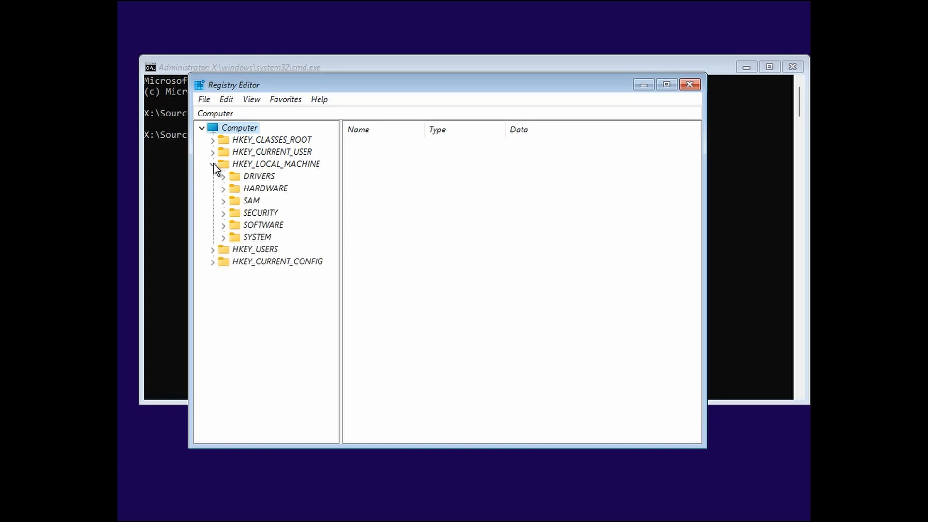
left_click(226, 238)
left_click(247, 361)
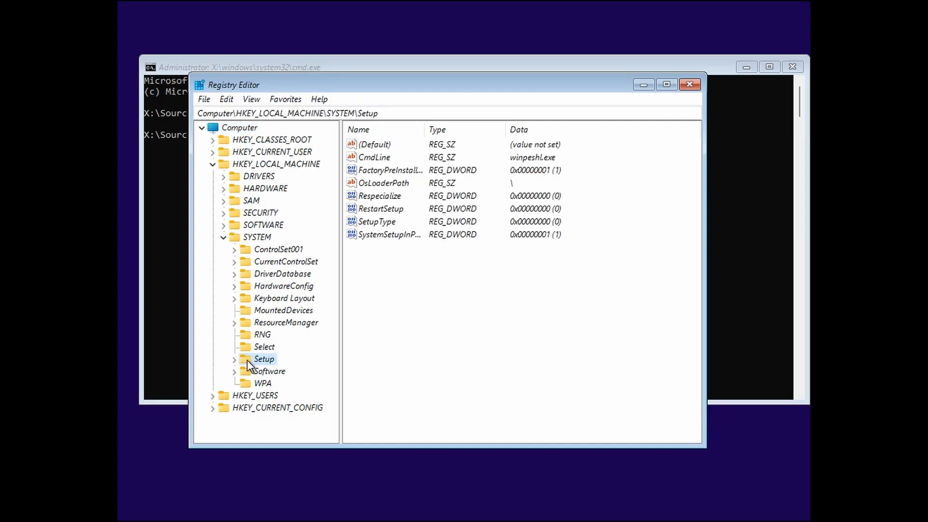
right_click(248, 359)
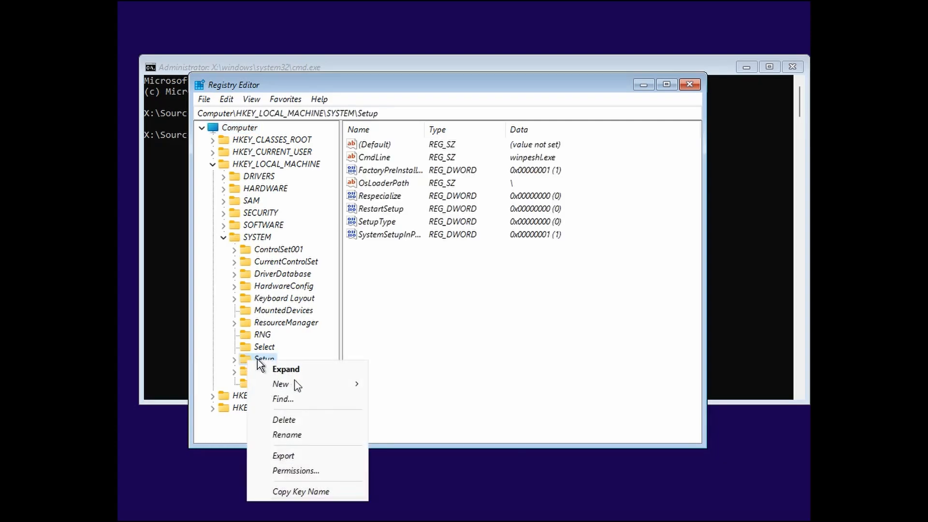
mouse_move(312, 384)
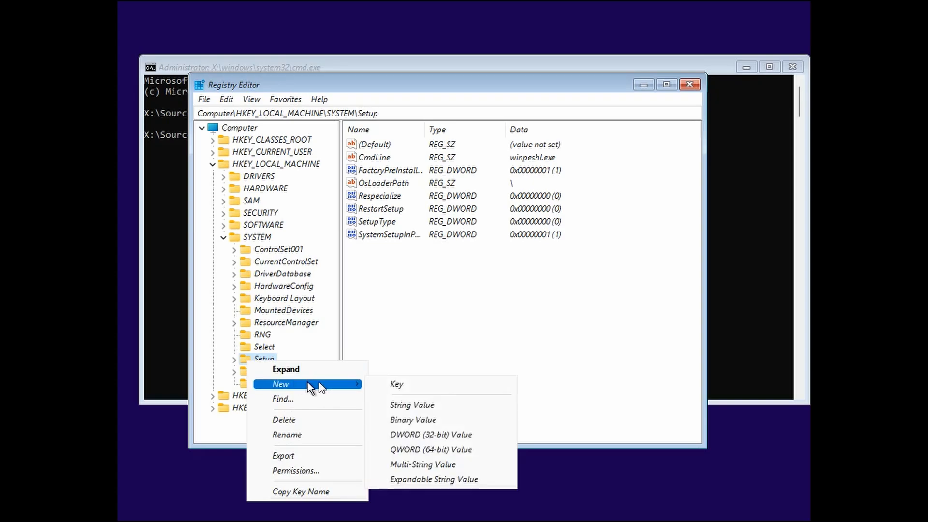
left_click(449, 386)
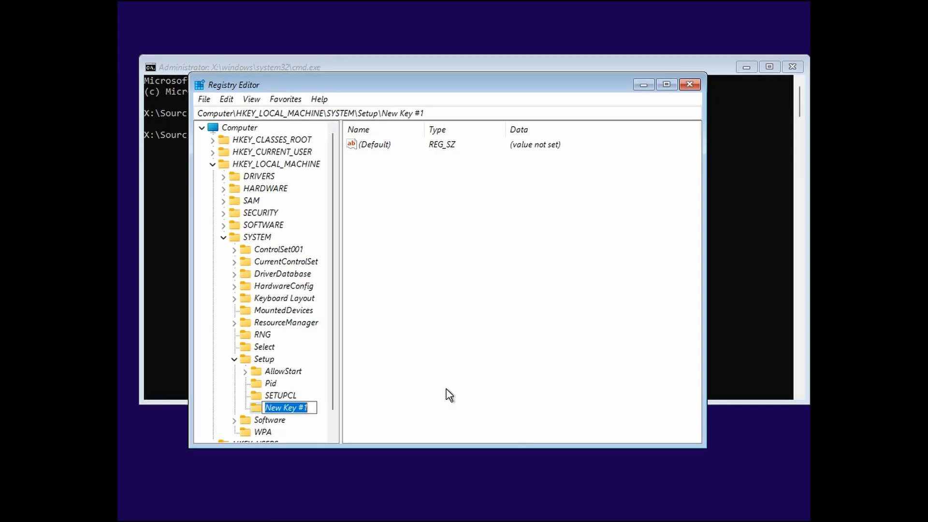
type("LabConfig")
key("Return")
Step: Add a DWORD (32-bit) value named BypassTPMCheck to the LabConfig key and set its data to 1
right_click(291, 410)
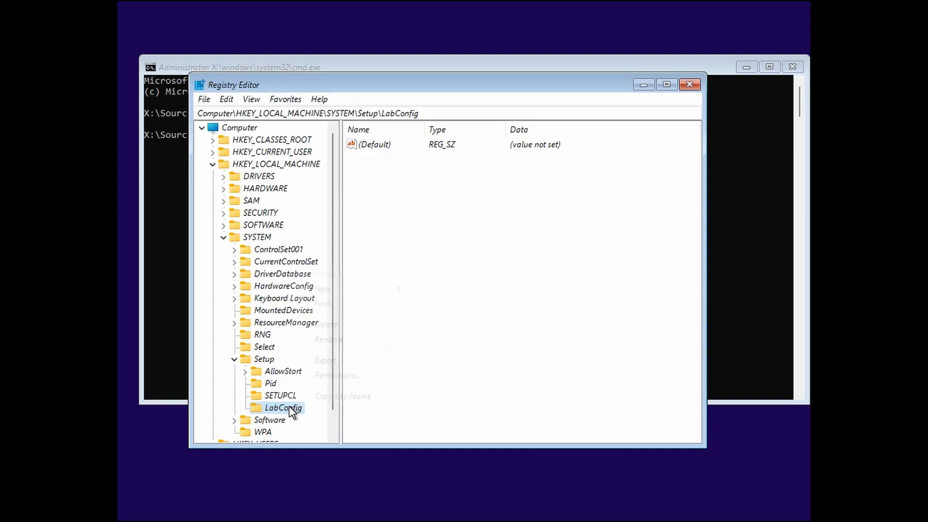
mouse_move(379, 290)
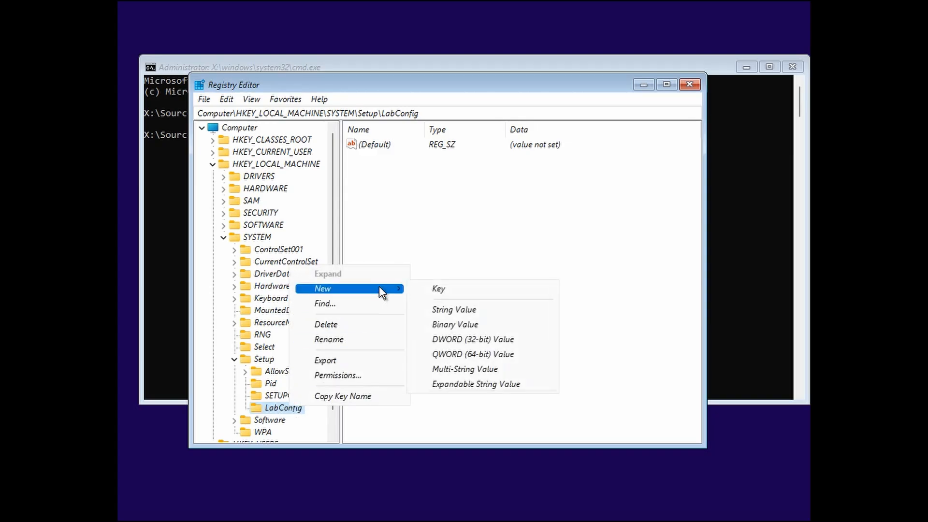
left_click(478, 341)
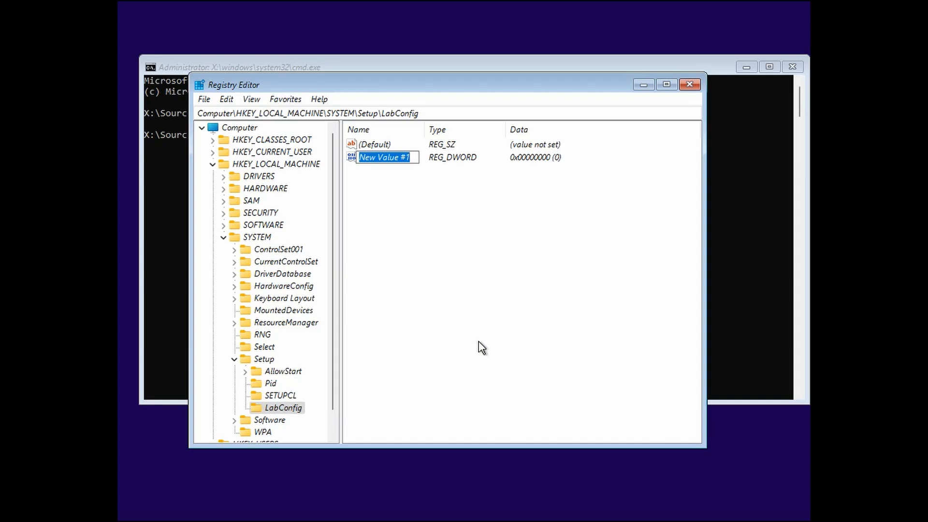
type("BypassTPMCheck")
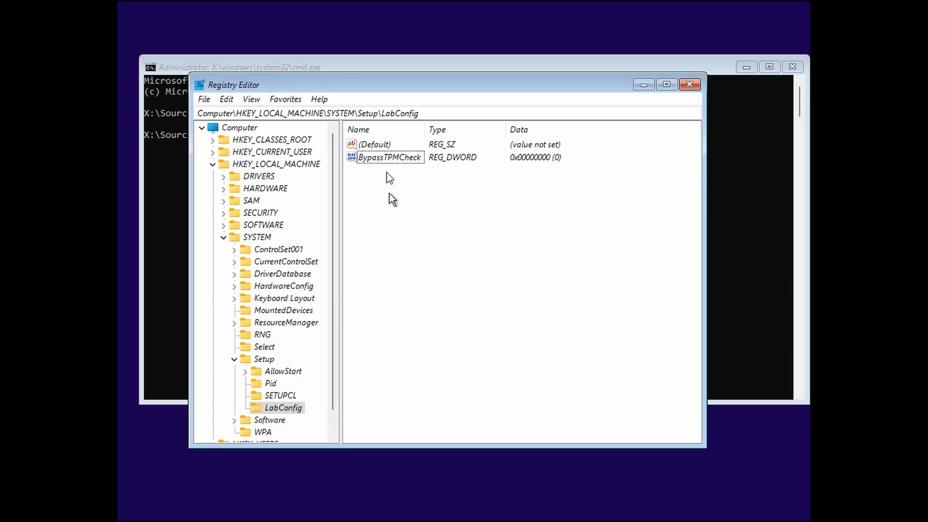
key("Return")
double_click(387, 159)
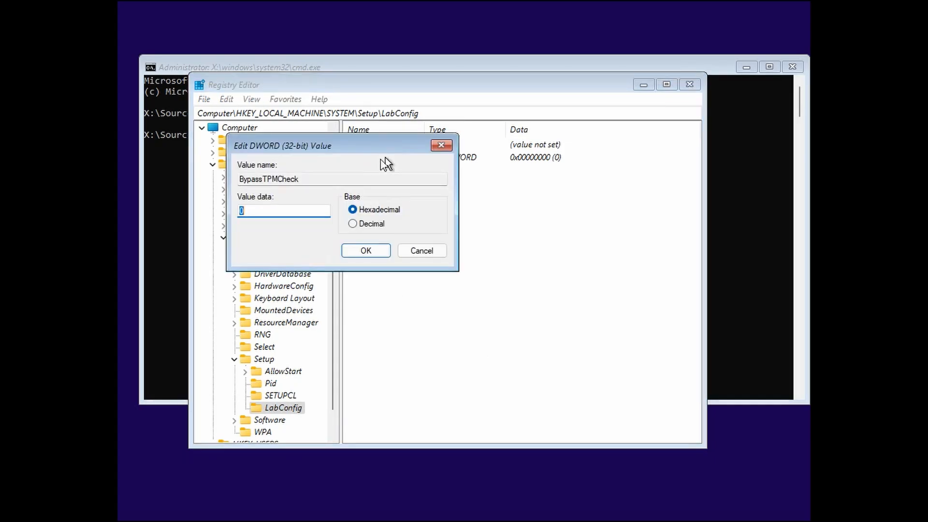
type("1")
left_click(366, 250)
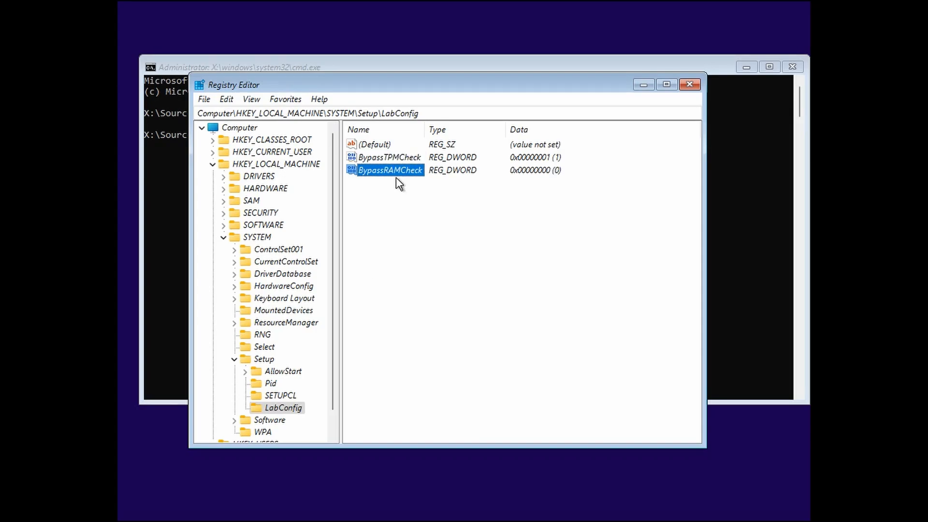
Step: Set the value data of BypassRAMCheck in the LabConfig key to 1
double_click(396, 172)
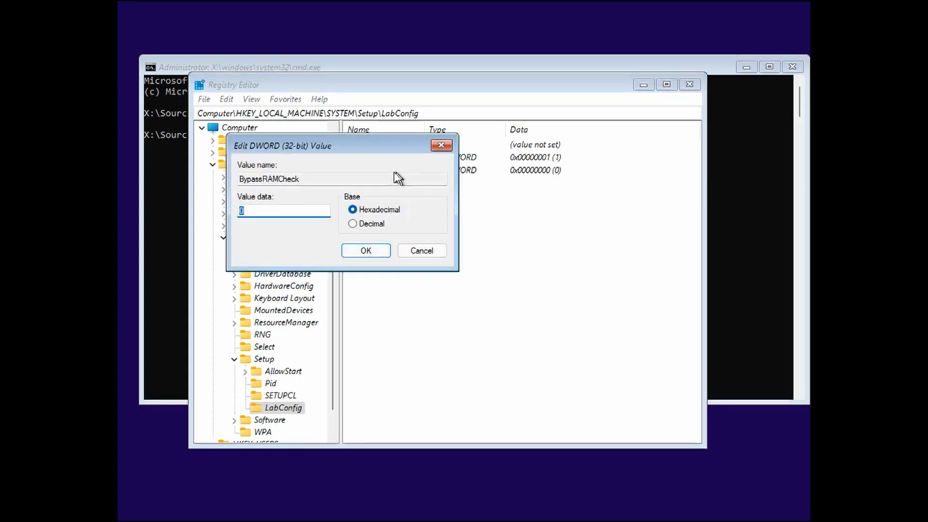
type("1")
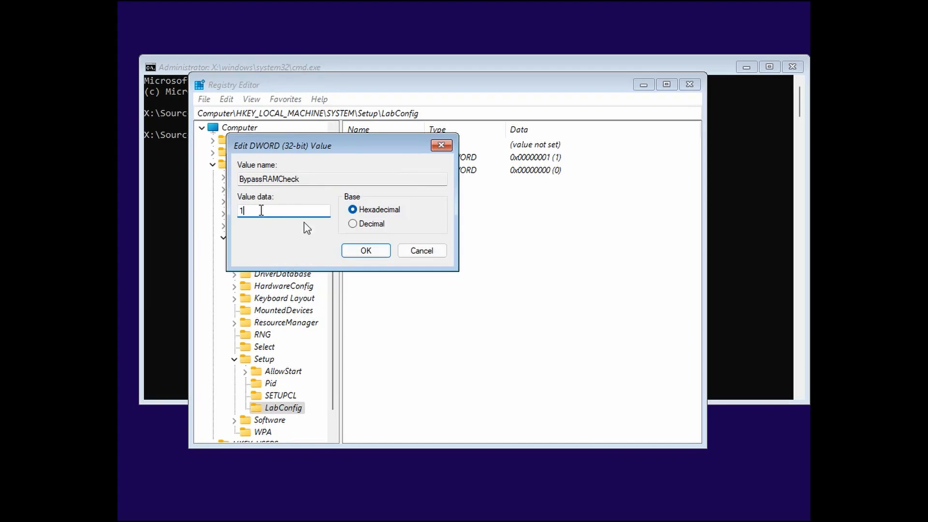
left_click(373, 250)
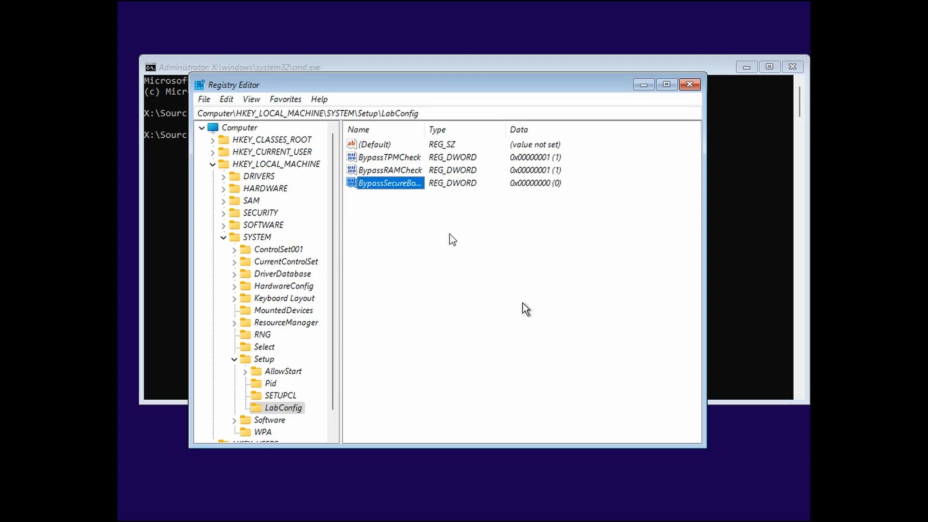
Step: Set the value data of BypassSecureBootCheck in the LabConfig key to 1
double_click(403, 183)
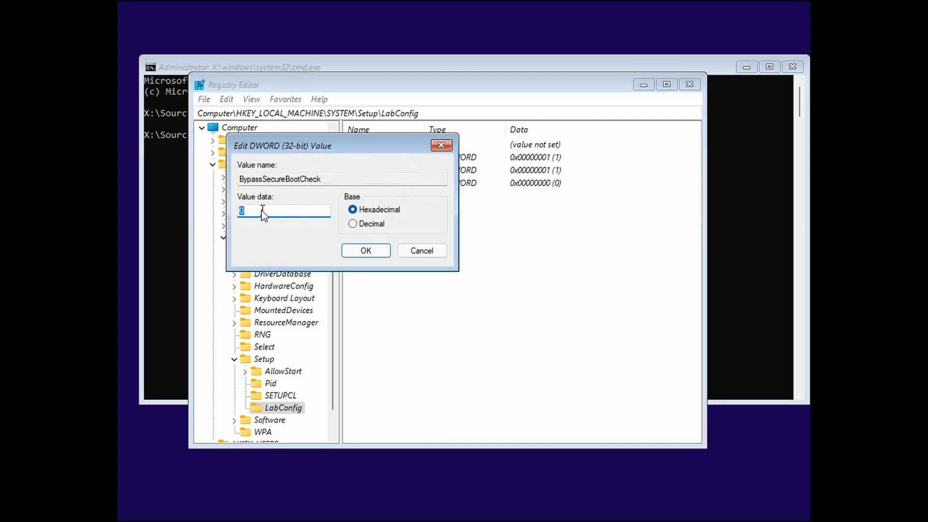
type("1")
left_click(365, 249)
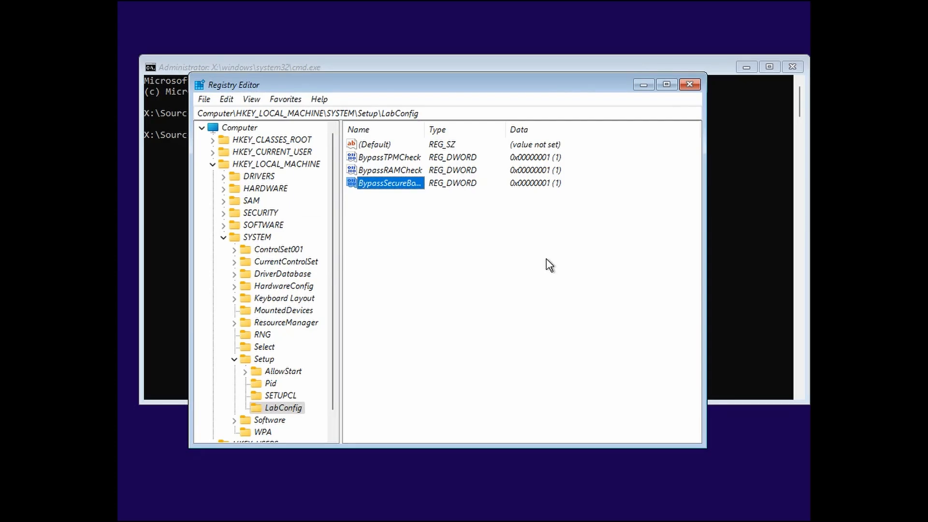
Step: Close Registry Editor and the command prompt, and continue setup with the English (United States) language and US keyboard
left_click(693, 85)
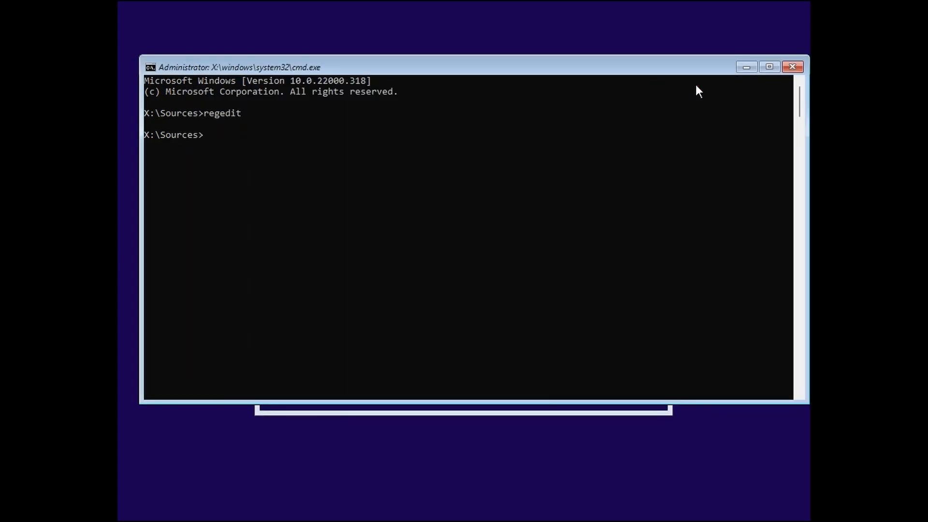
left_click(792, 66)
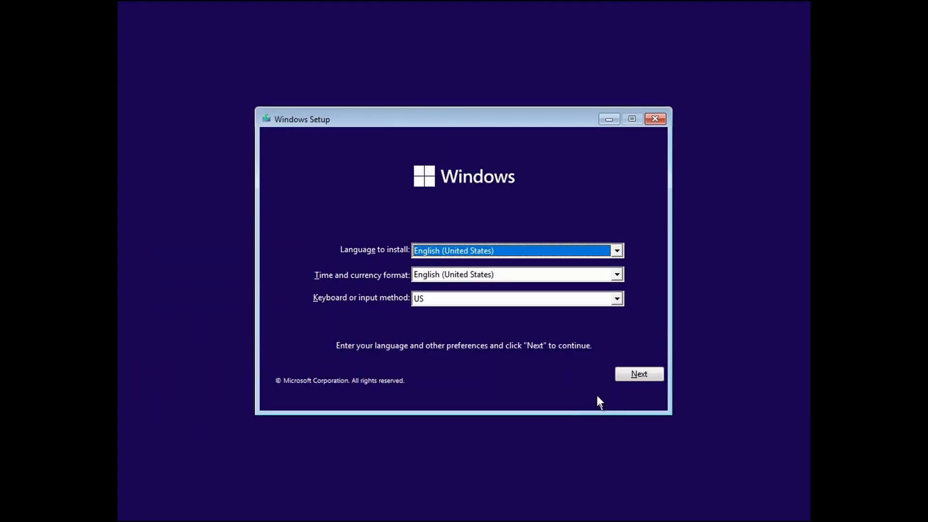
left_click(623, 377)
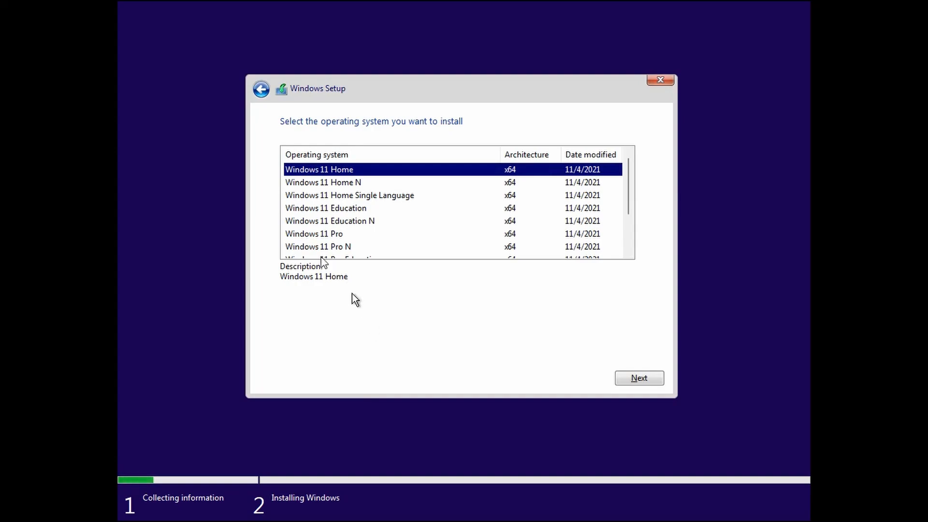
Step: Choose Windows 11 Pro as the edition to install and accept the Microsoft Software License Terms
left_click(318, 234)
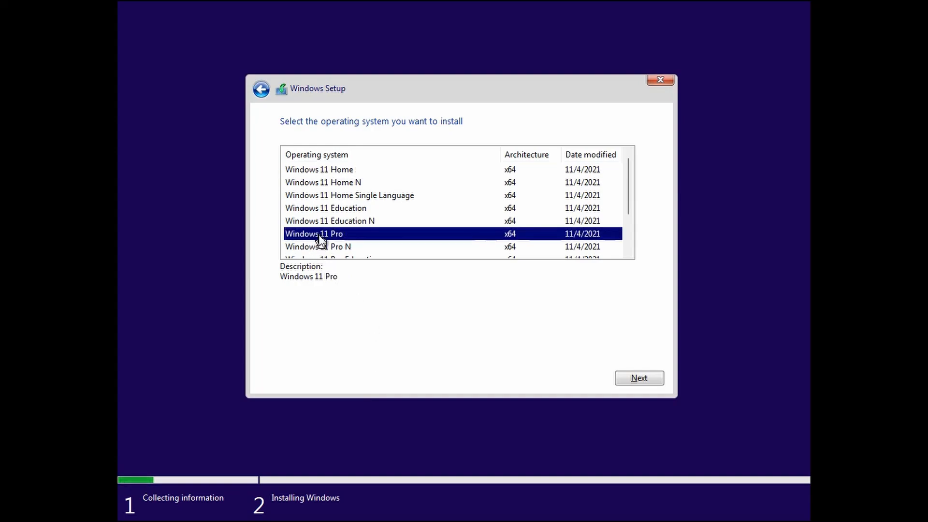
left_click(642, 380)
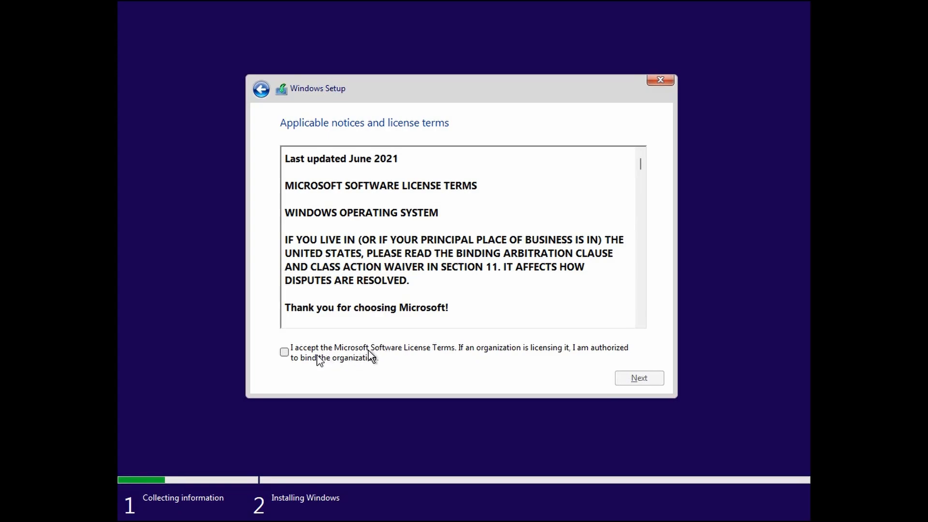
left_click(285, 352)
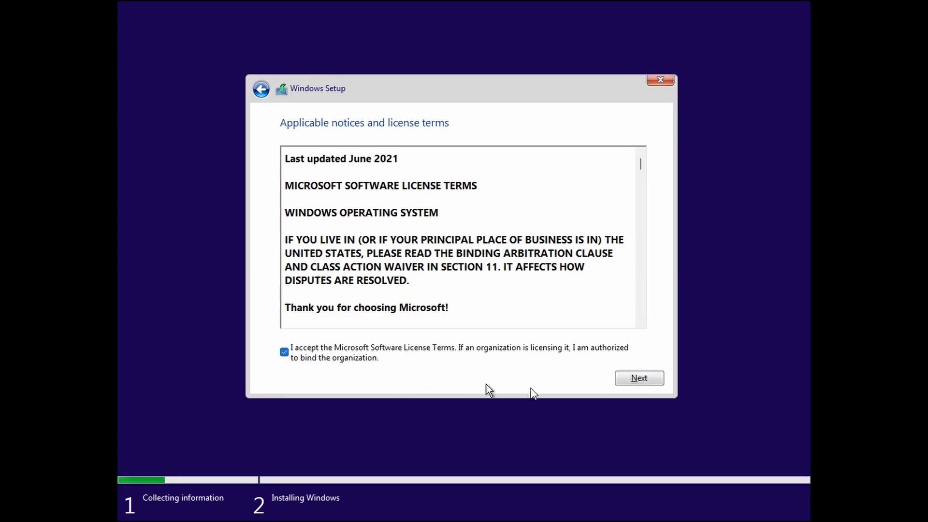
left_click(643, 378)
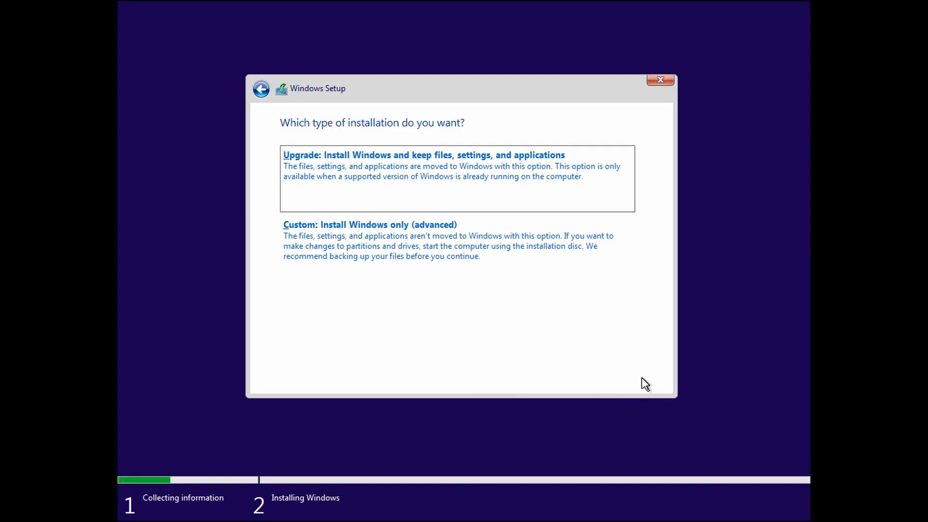
Step: Start a custom Windows installation on a new partition made from Drive 0's unallocated space, using the full 102400 MB
left_click(376, 236)
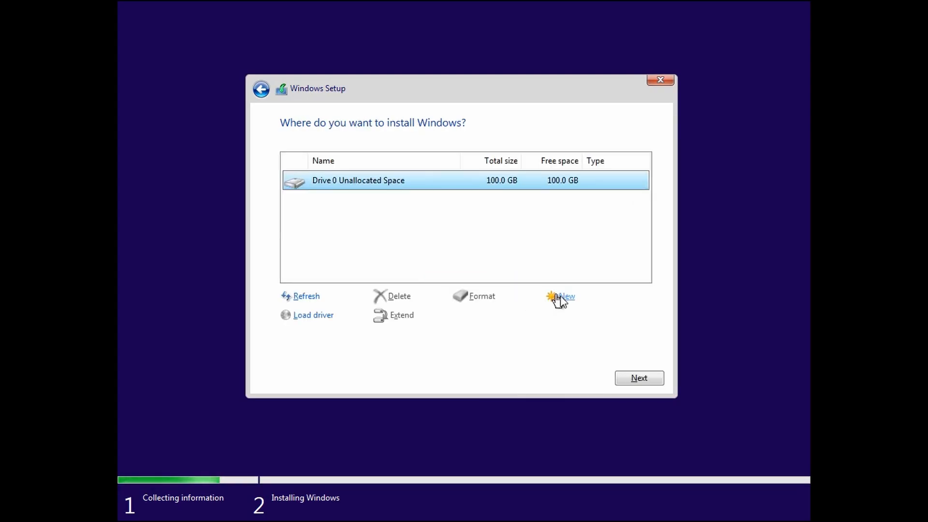
left_click(560, 299)
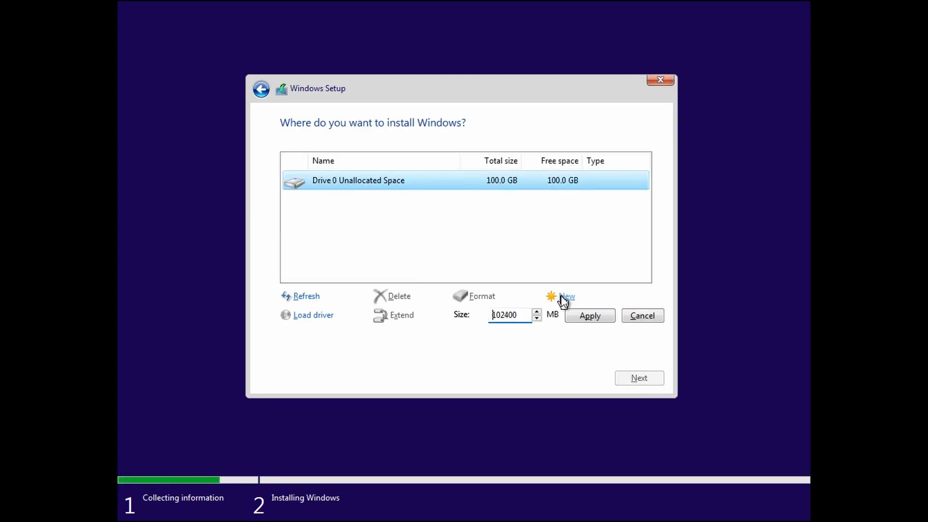
left_click(591, 317)
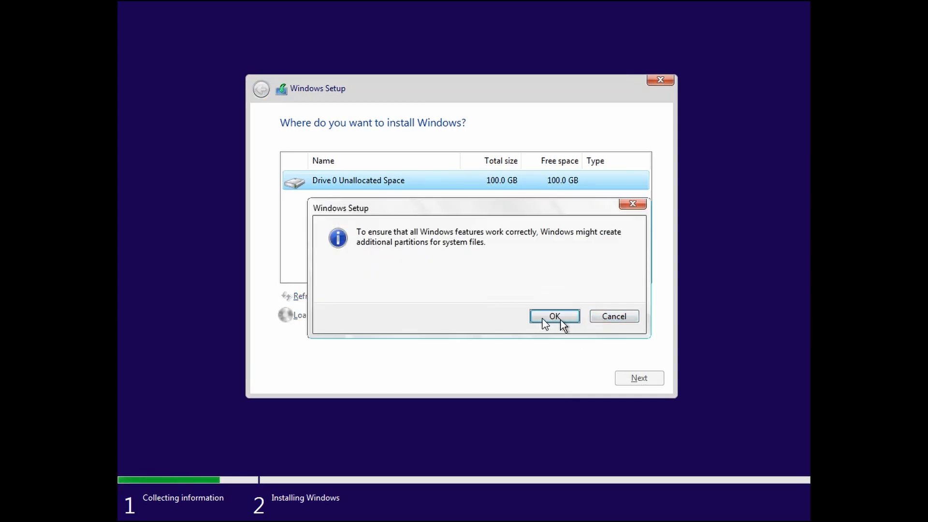
left_click(547, 314)
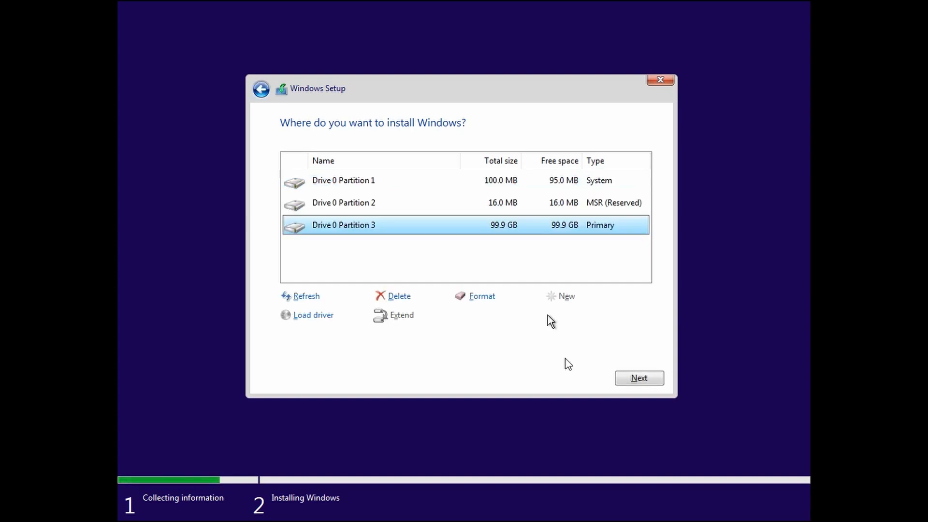
left_click(635, 378)
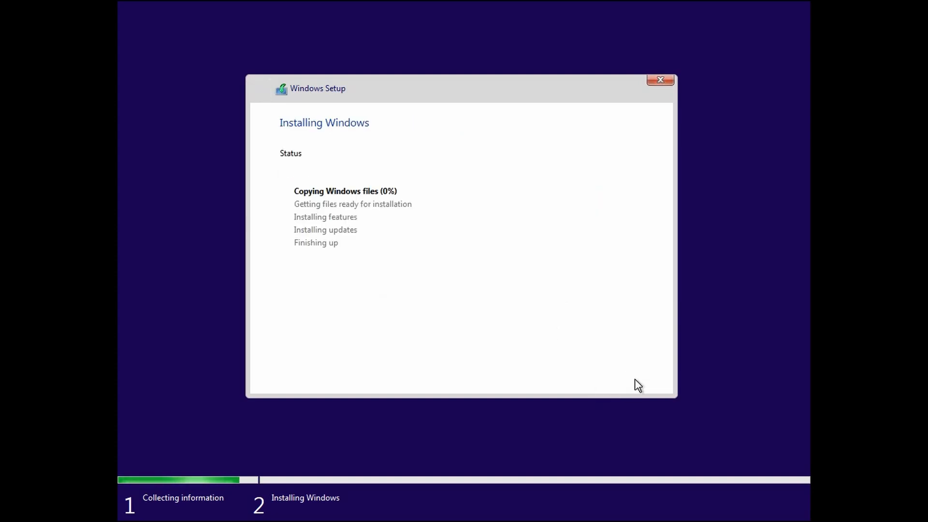